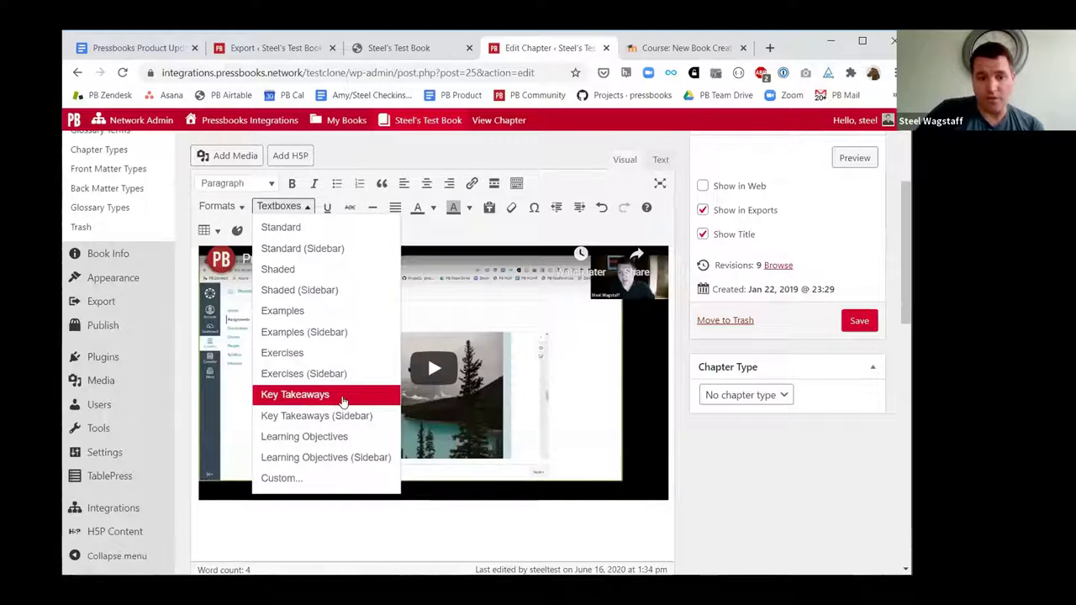
Replace the sample list in Chapter 4's Key Takeaways textbox with the copied video embed and save the chapter
{"action": "left_click_drag", "start_coordinate": [311, 473], "coordinate": [243, 439]}
{"action": "key", "text": "BackSpace"}
{"action": "key", "text": "BackSpace"}
{"action": "key", "text": "ctrl+v"}
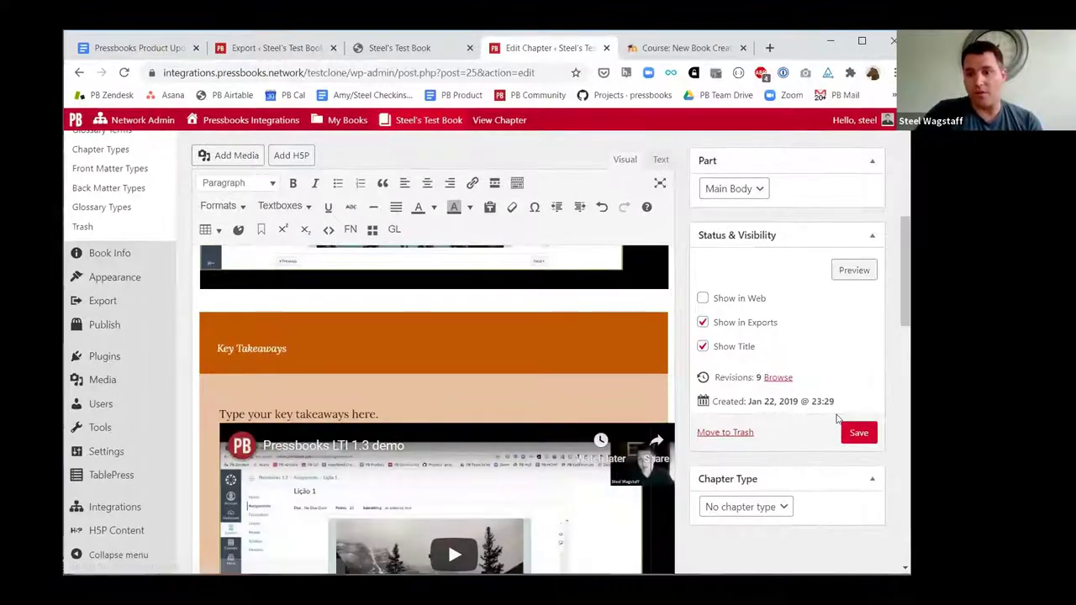
{"action": "left_click", "coordinate": [858, 432]}
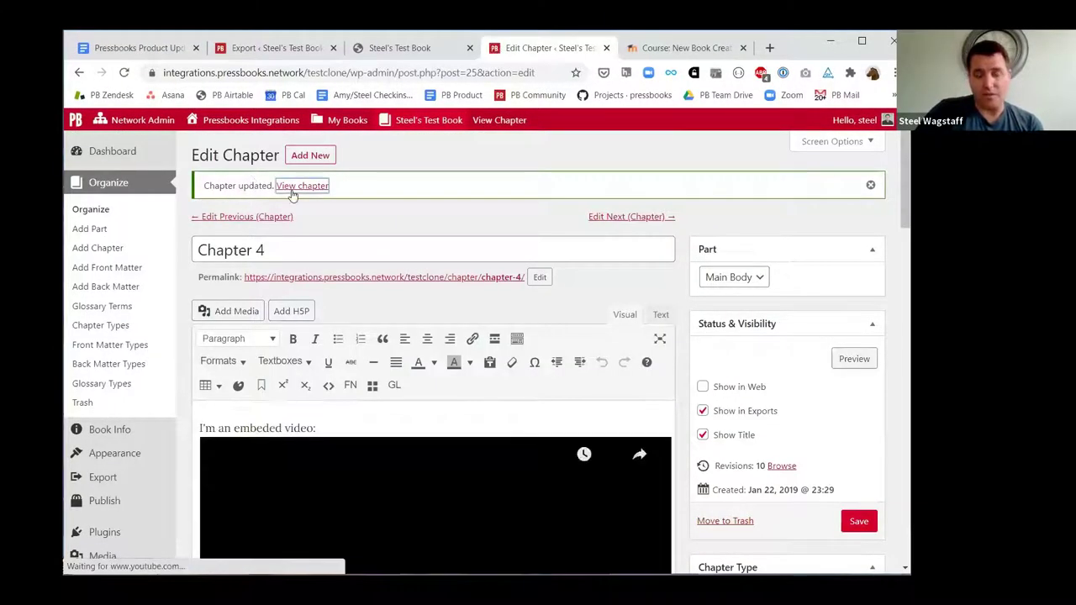
View the published Chapter 4 and compare both embedded videos' sizing in a narrow window and a maximized one
{"action": "left_click", "coordinate": [302, 186]}
{"action": "scroll", "coordinate": [534, 308], "scroll_direction": "down", "scroll_amount": 3}
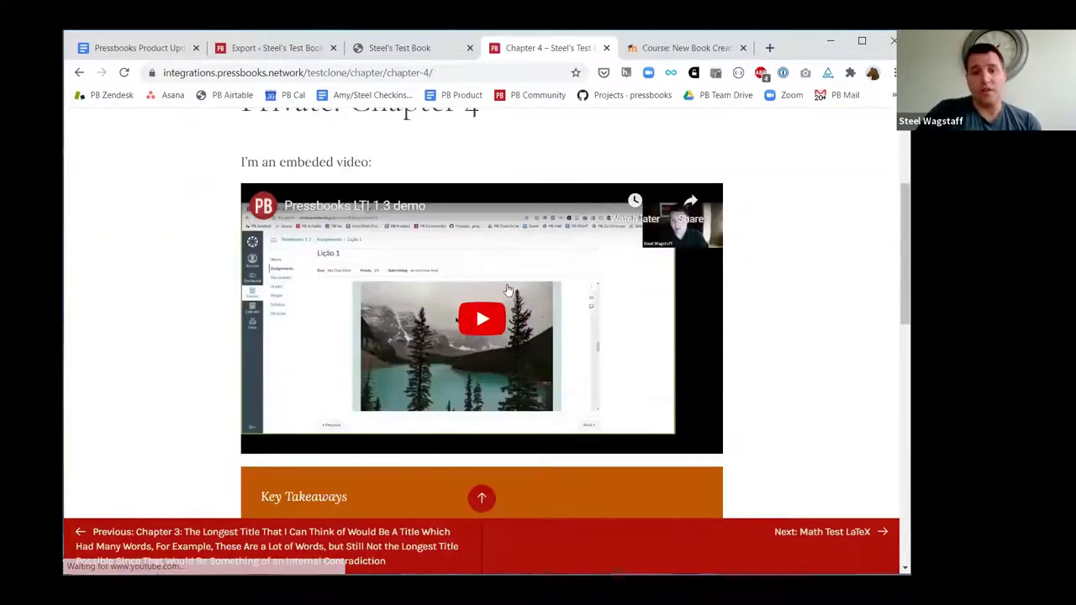
{"action": "scroll", "coordinate": [532, 307], "scroll_direction": "down", "scroll_amount": 3}
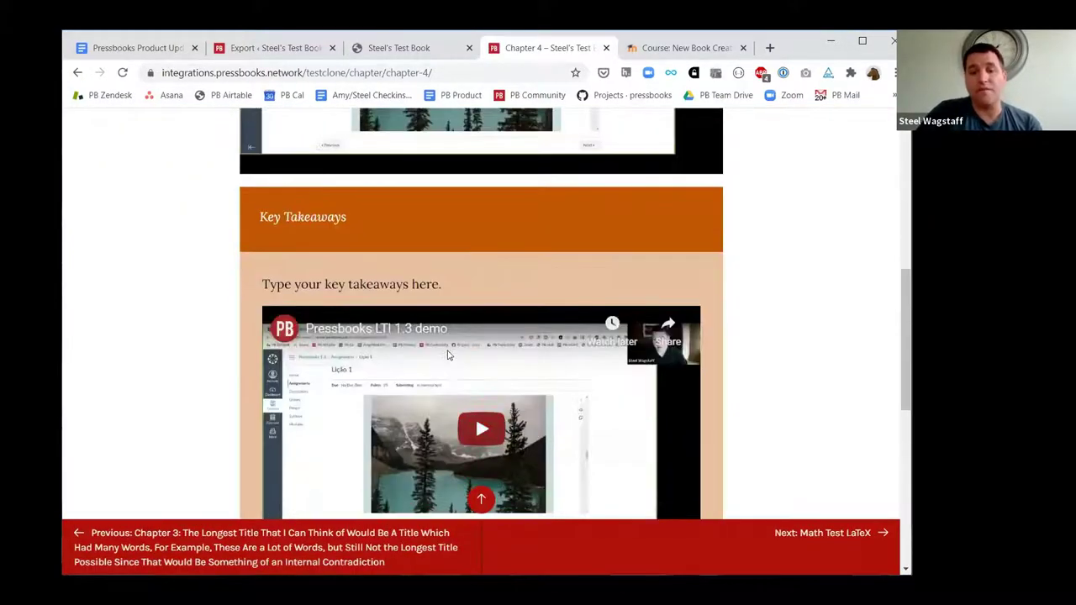
{"action": "scroll", "coordinate": [155, 331], "scroll_direction": "down", "scroll_amount": 2}
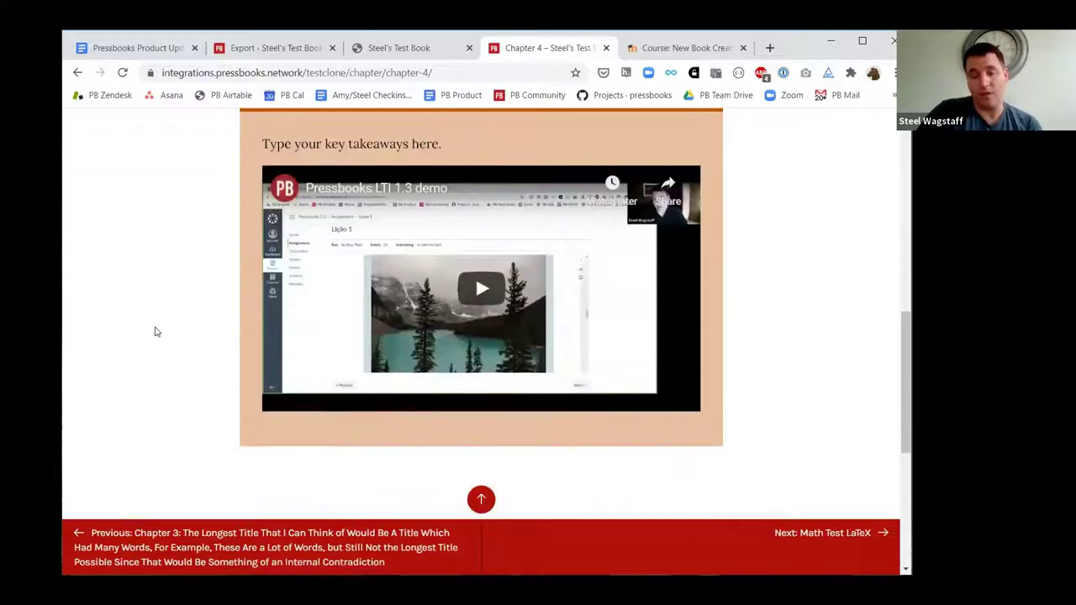
{"action": "scroll", "coordinate": [726, 367], "scroll_direction": "up", "scroll_amount": 1}
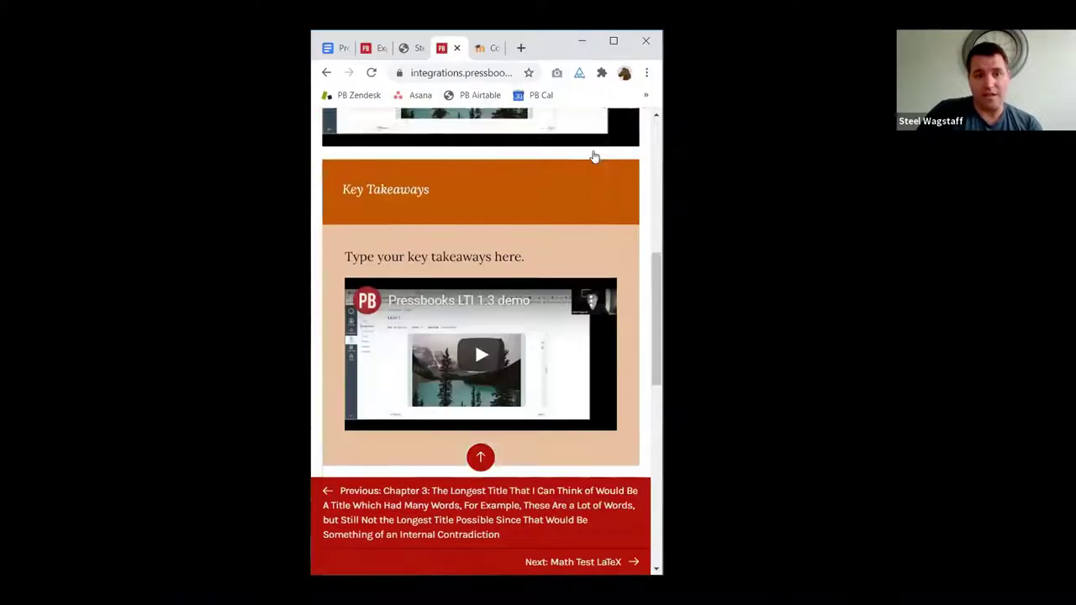
{"action": "scroll", "coordinate": [593, 159], "scroll_direction": "up", "scroll_amount": 4}
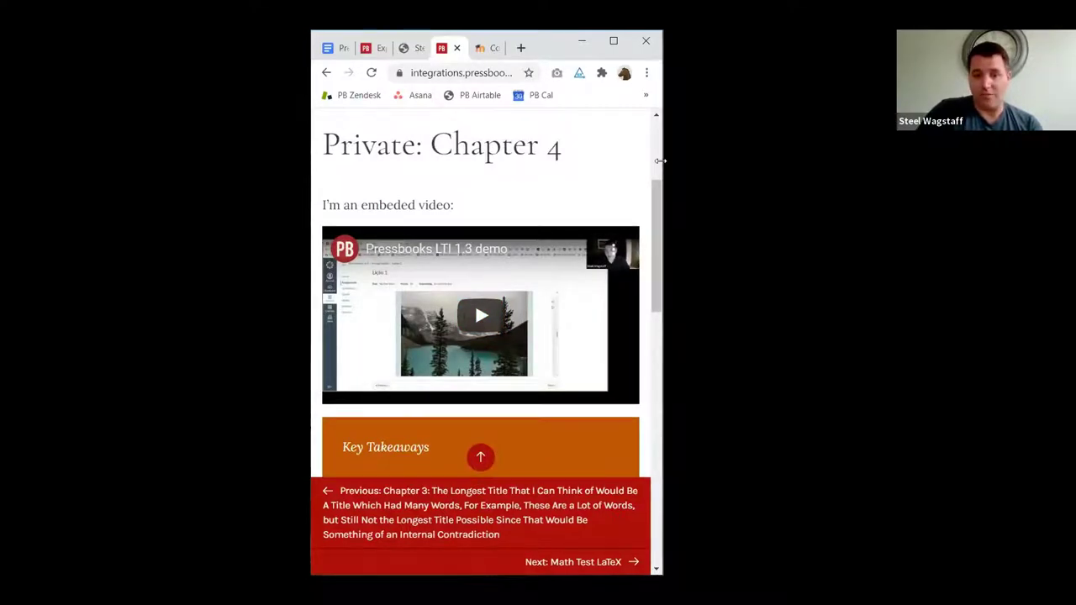
{"action": "key", "text": "super+Up"}
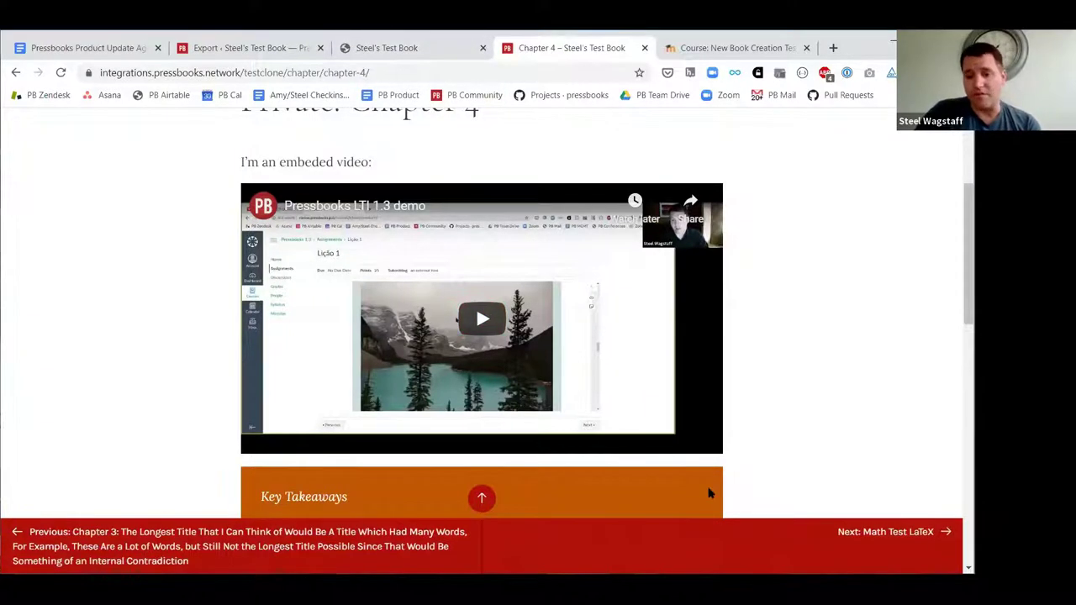
{"action": "scroll", "coordinate": [314, 336], "scroll_direction": "down", "scroll_amount": 3}
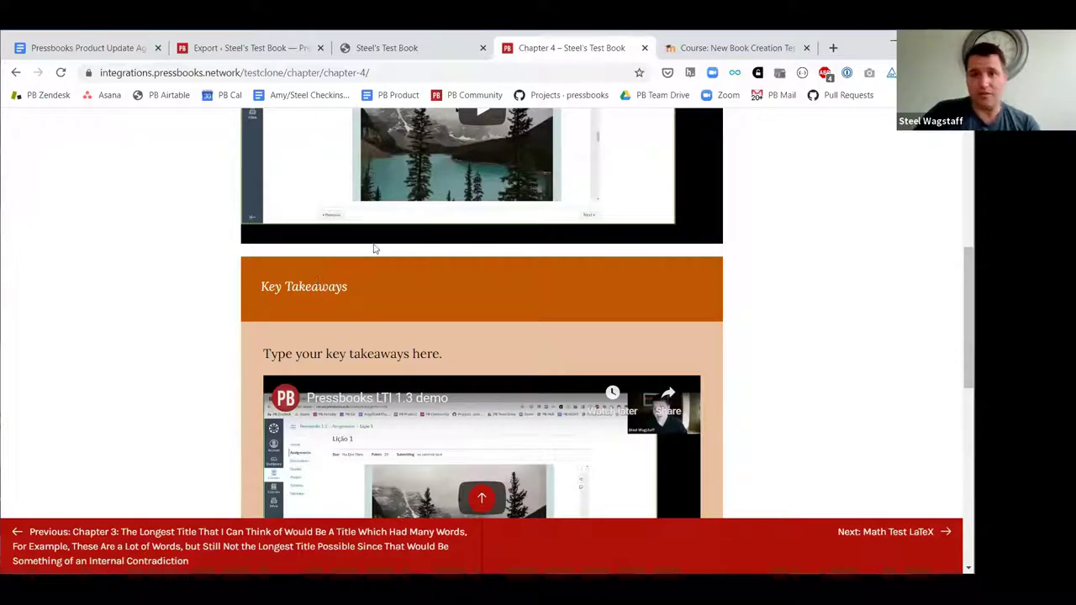
Consult the product update agenda and examine the block-element footnotes under Notes in the print PDF
{"action": "left_click", "coordinate": [97, 48]}
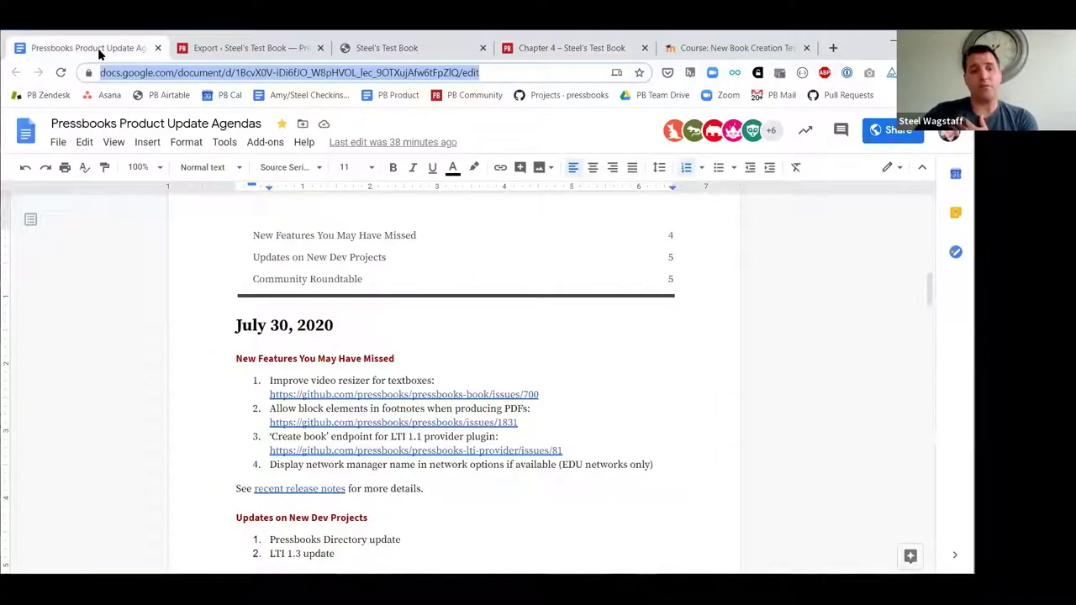
{"action": "left_click", "coordinate": [531, 48]}
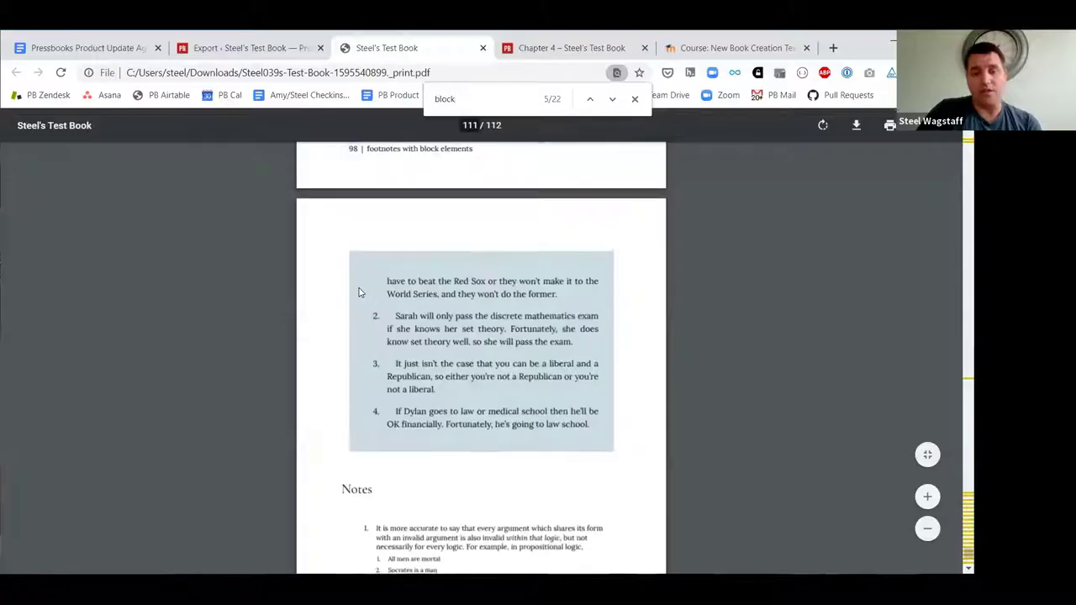
{"action": "scroll", "coordinate": [359, 294], "scroll_direction": "up", "scroll_amount": 5}
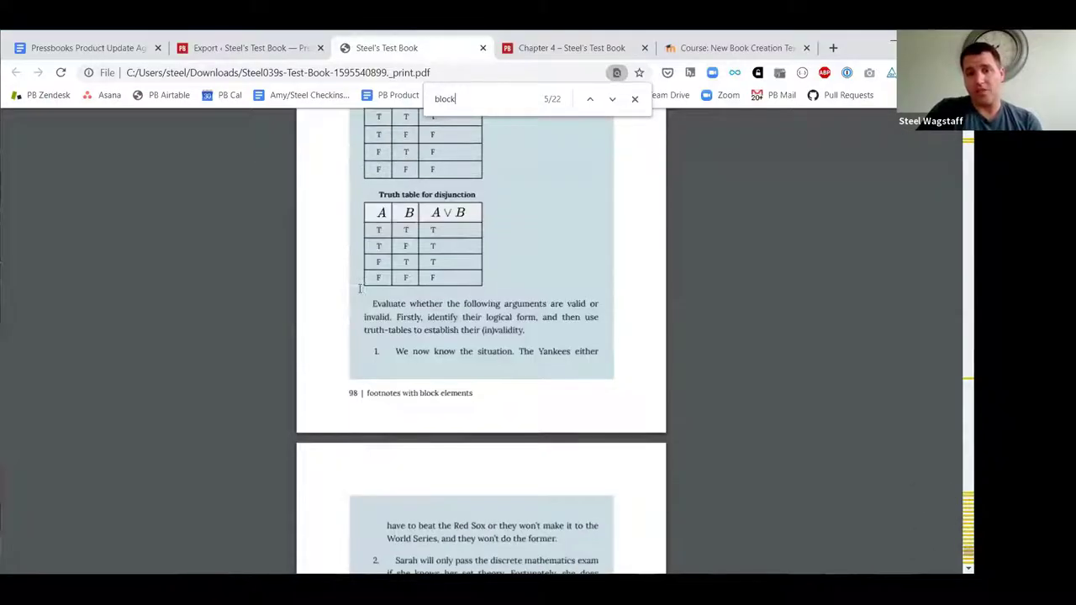
{"action": "scroll", "coordinate": [359, 298], "scroll_direction": "down", "scroll_amount": 10}
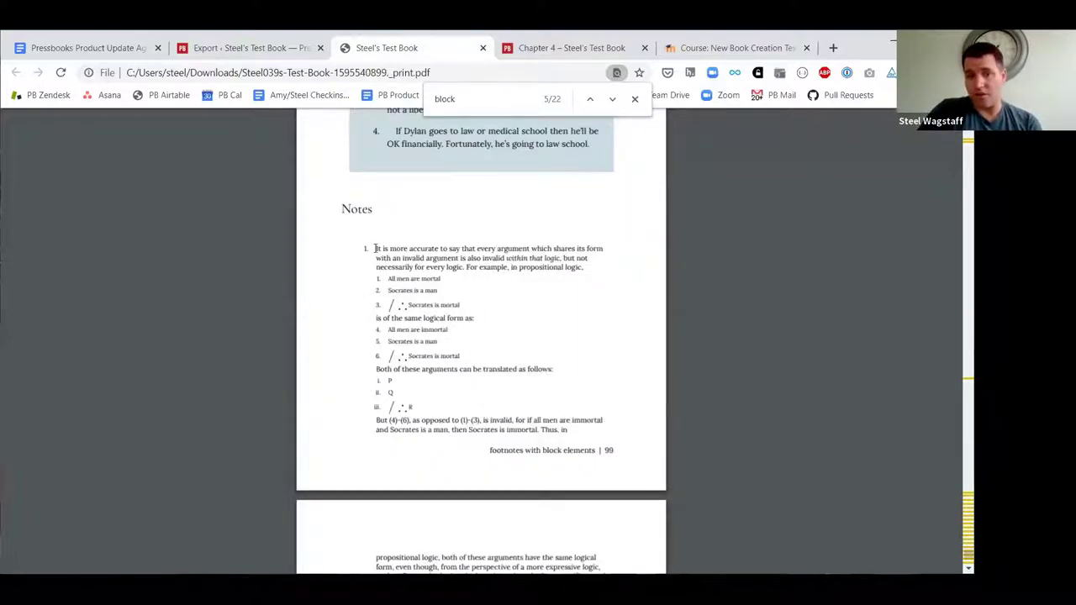
{"action": "left_click_drag", "start_coordinate": [375, 249], "coordinate": [376, 280]}
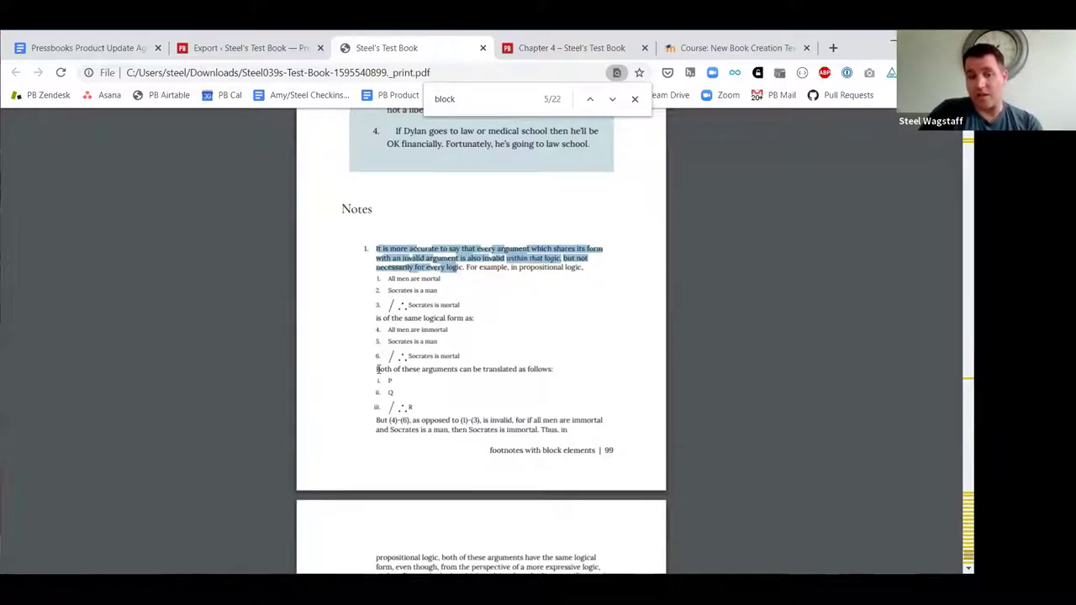
{"action": "scroll", "coordinate": [381, 383], "scroll_direction": "down", "scroll_amount": 3}
{"action": "scroll", "coordinate": [381, 385], "scroll_direction": "down", "scroll_amount": 5}
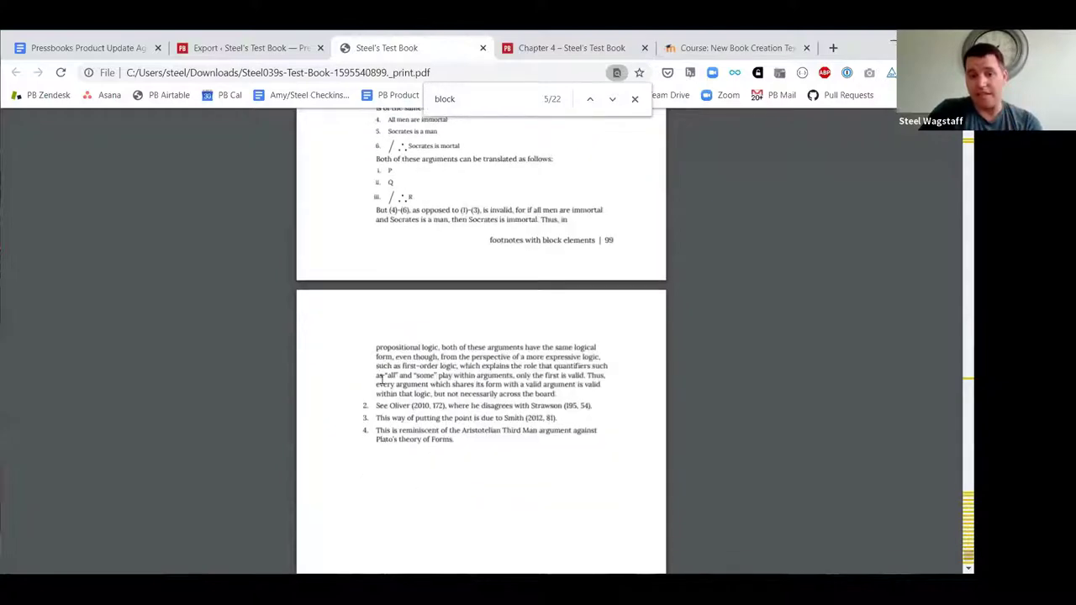
Download the Digital PDF export Steel039s-Test-Book-1596132012.pdf from the book's latest exports and open it
{"action": "left_click", "coordinate": [261, 48]}
{"action": "scroll", "coordinate": [412, 427], "scroll_direction": "down", "scroll_amount": 5}
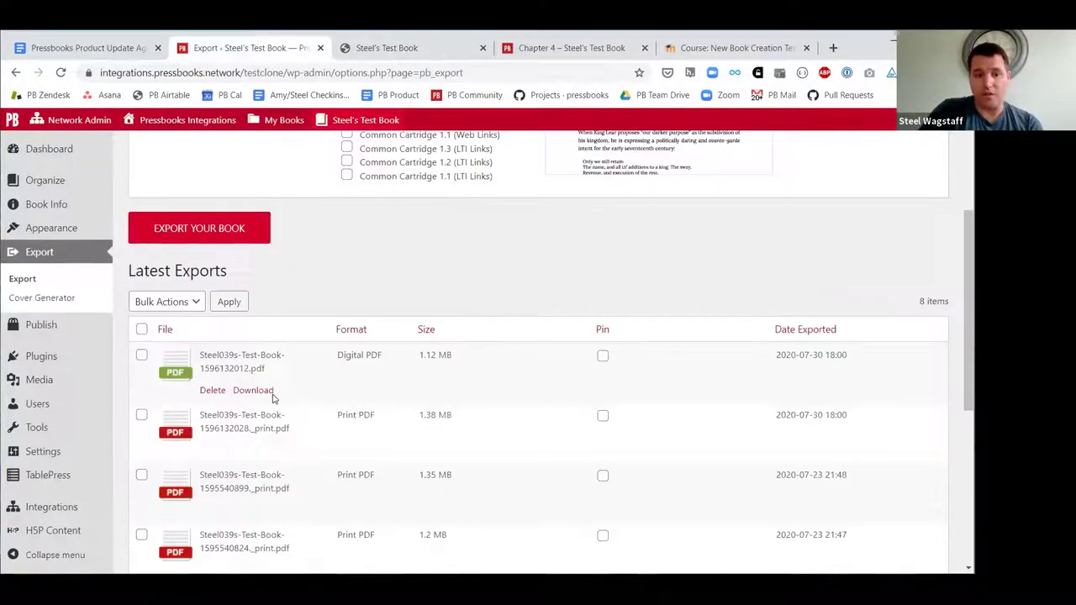
{"action": "left_click", "coordinate": [254, 390]}
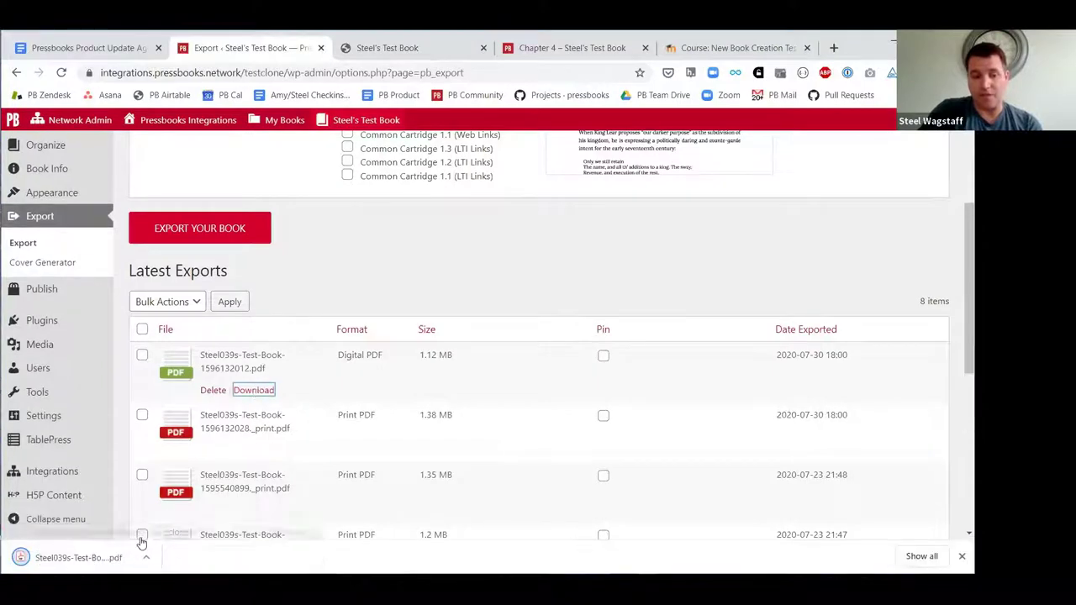
{"action": "left_click", "coordinate": [71, 555]}
Search the digital PDF for "footnot" and review how its footnotes with block elements are laid out
{"action": "key", "text": "ctrl+f"}
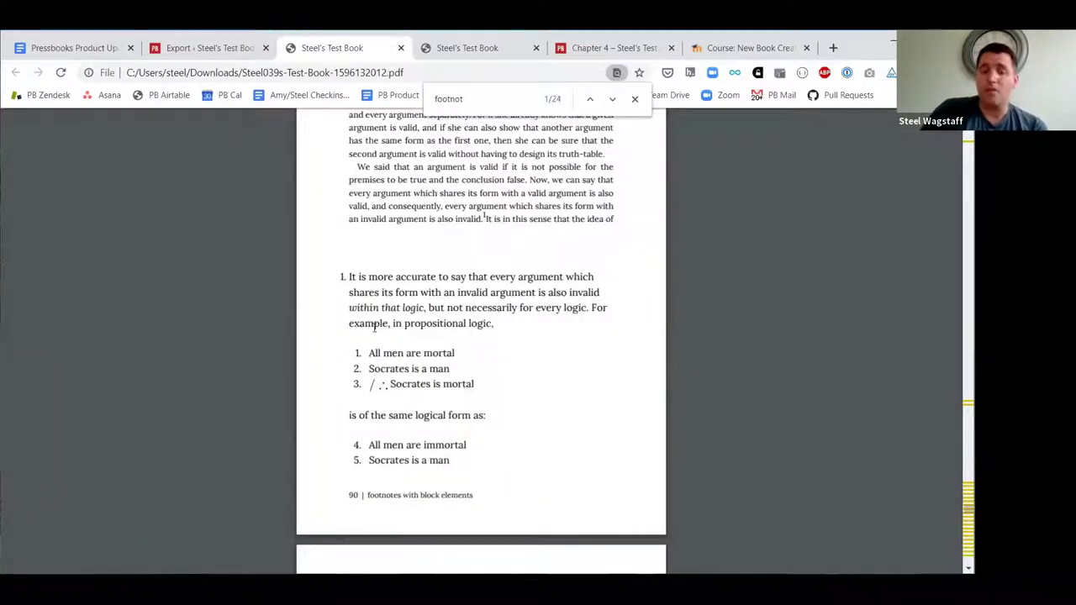
{"action": "scroll", "coordinate": [390, 286], "scroll_direction": "down", "scroll_amount": 2}
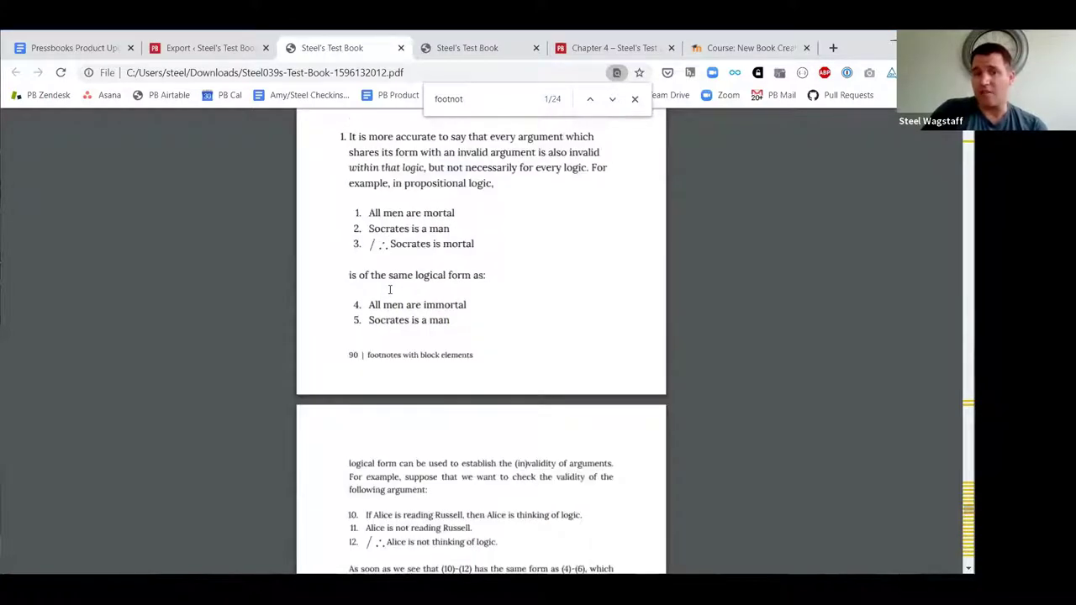
{"action": "scroll", "coordinate": [389, 289], "scroll_direction": "down", "scroll_amount": 10}
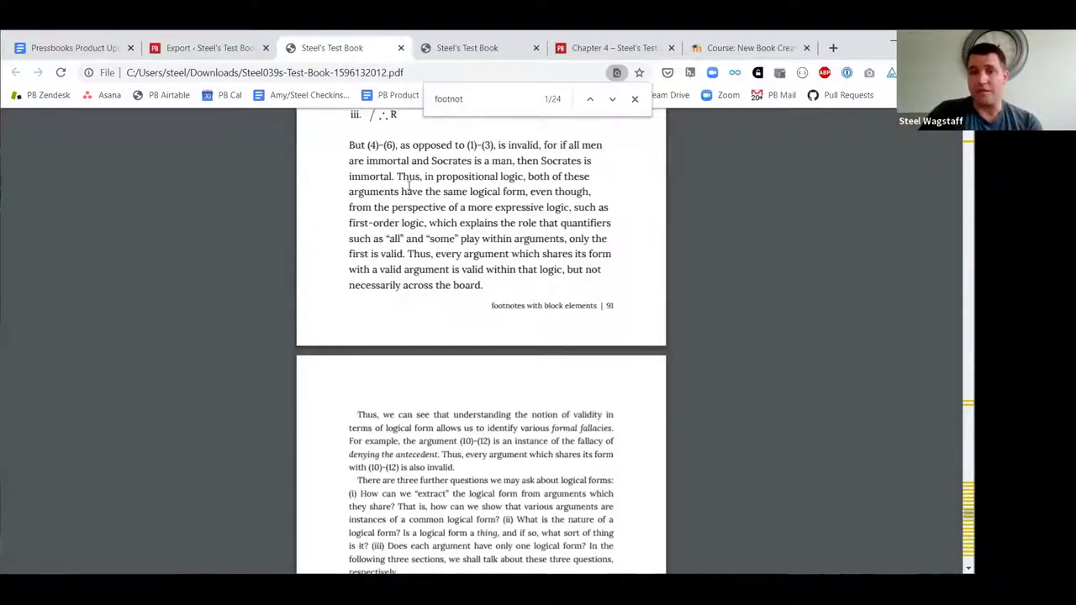
Recheck the export page and agenda, and close the PDF and Chapter 4 tabs to reach the Moodle course
{"action": "left_click", "coordinate": [212, 51]}
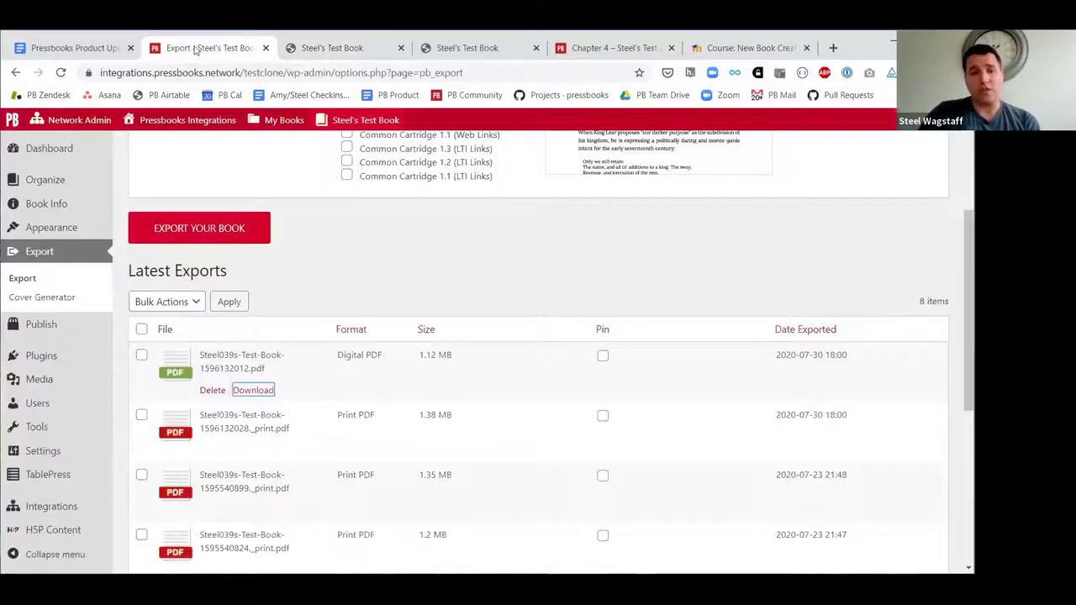
{"action": "left_click", "coordinate": [84, 52]}
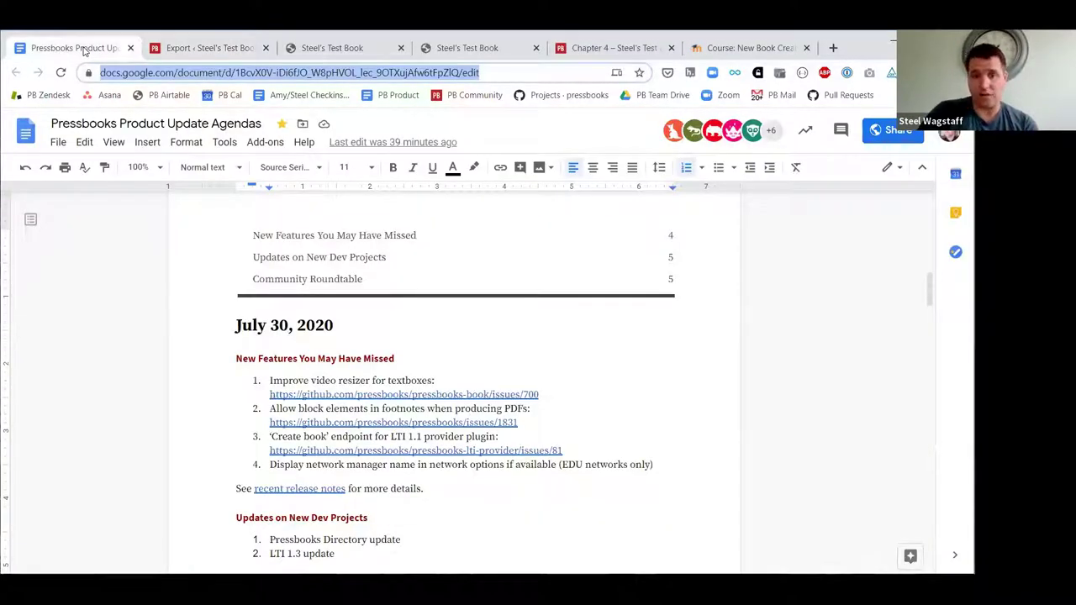
{"action": "left_click", "coordinate": [353, 49]}
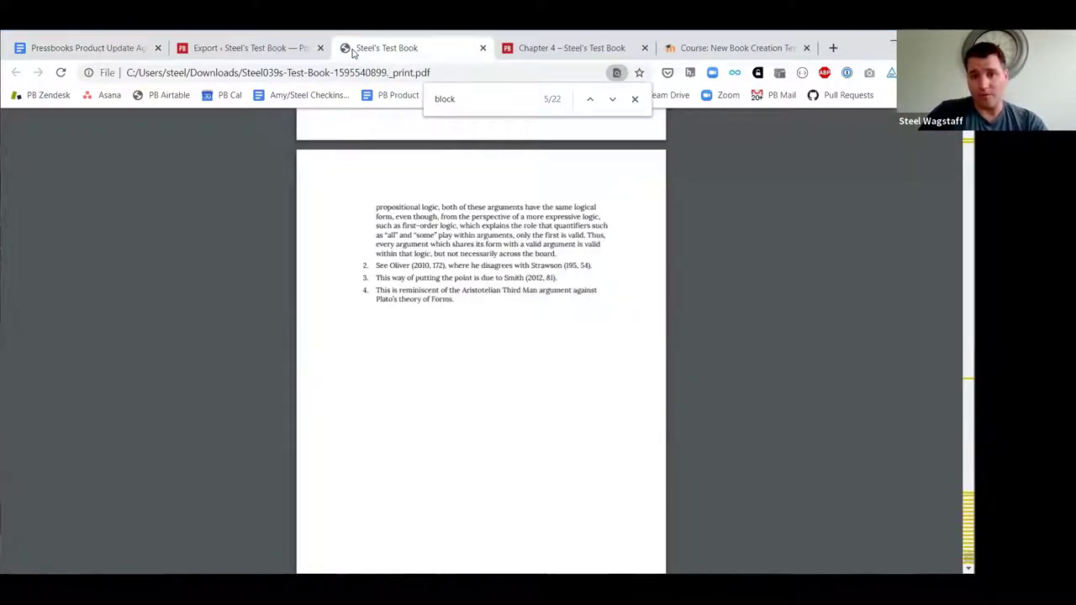
{"action": "key", "text": "ctrl+w"}
{"action": "key", "text": "ctrl+w"}
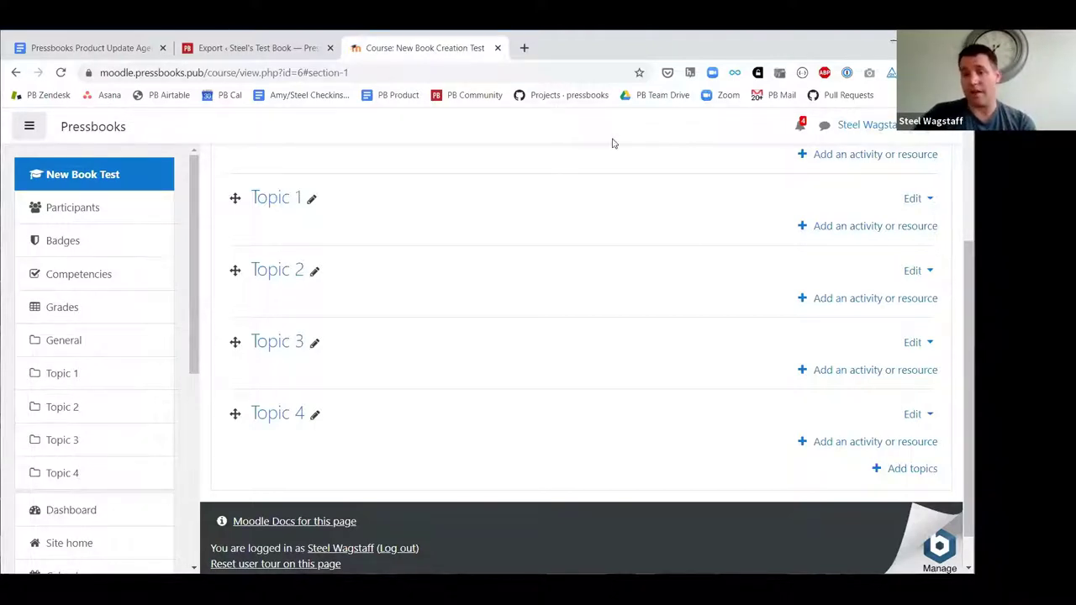
Add a new External tool activity to Topic 1 of the New Book Creation Test course
{"action": "left_click", "coordinate": [829, 228]}
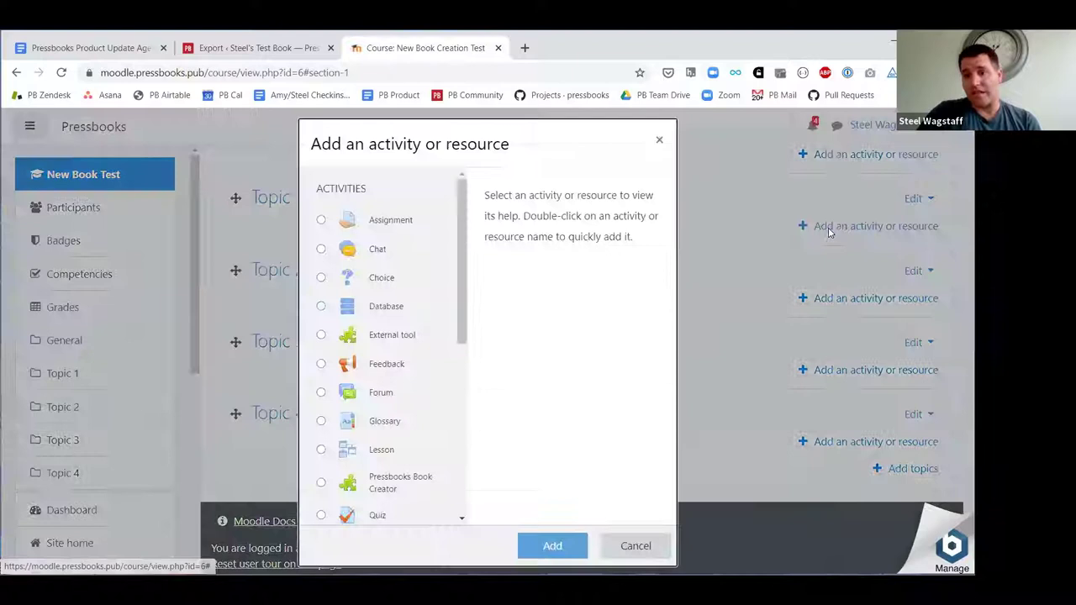
{"action": "left_click", "coordinate": [382, 337]}
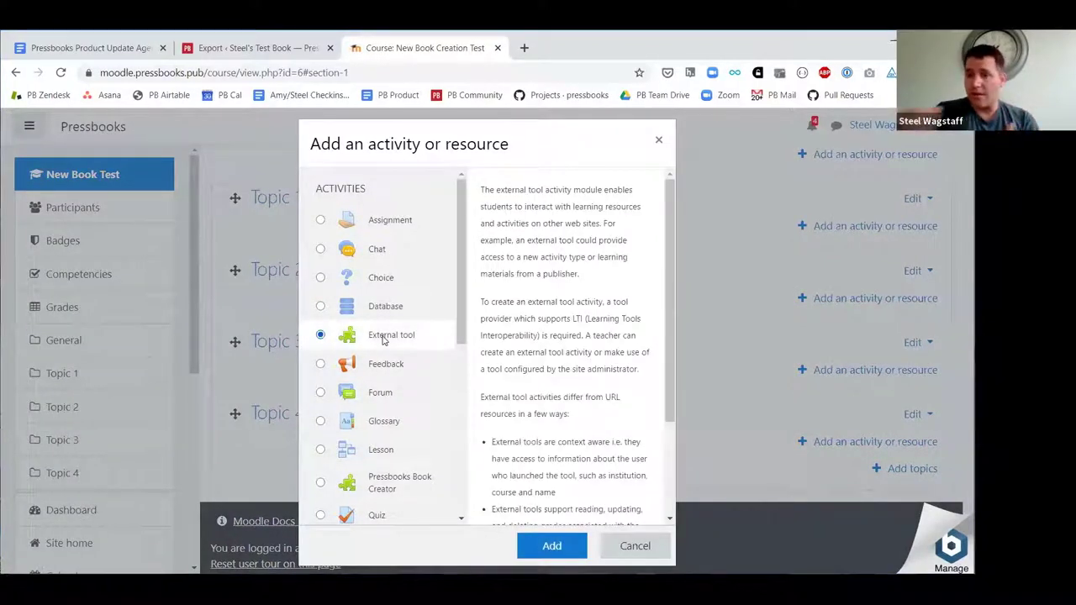
{"action": "scroll", "coordinate": [443, 351], "scroll_direction": "down", "scroll_amount": 2}
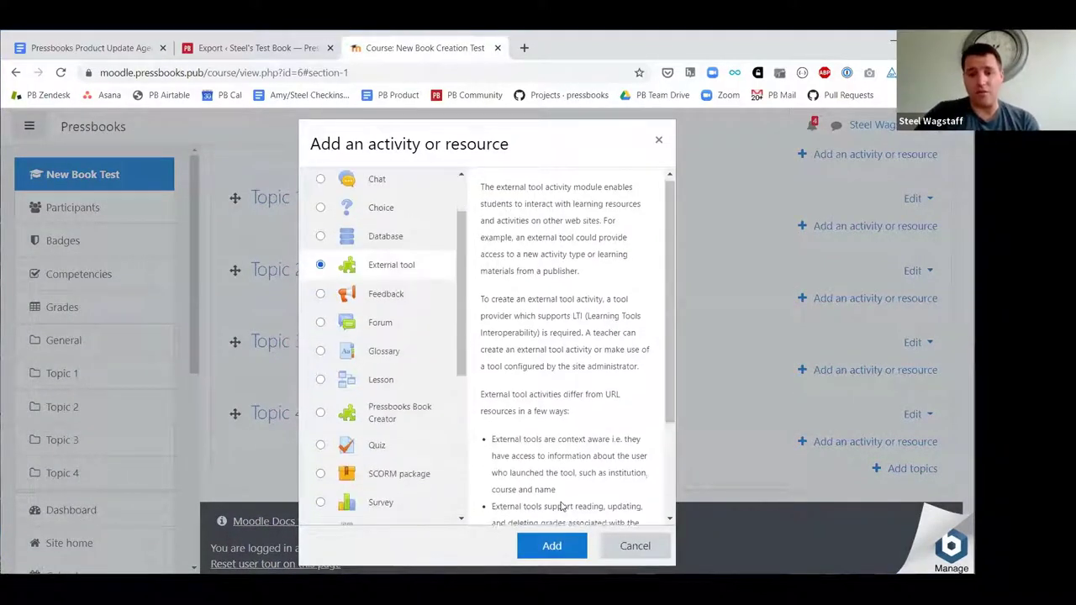
{"action": "scroll", "coordinate": [485, 413], "scroll_direction": "down", "scroll_amount": 2}
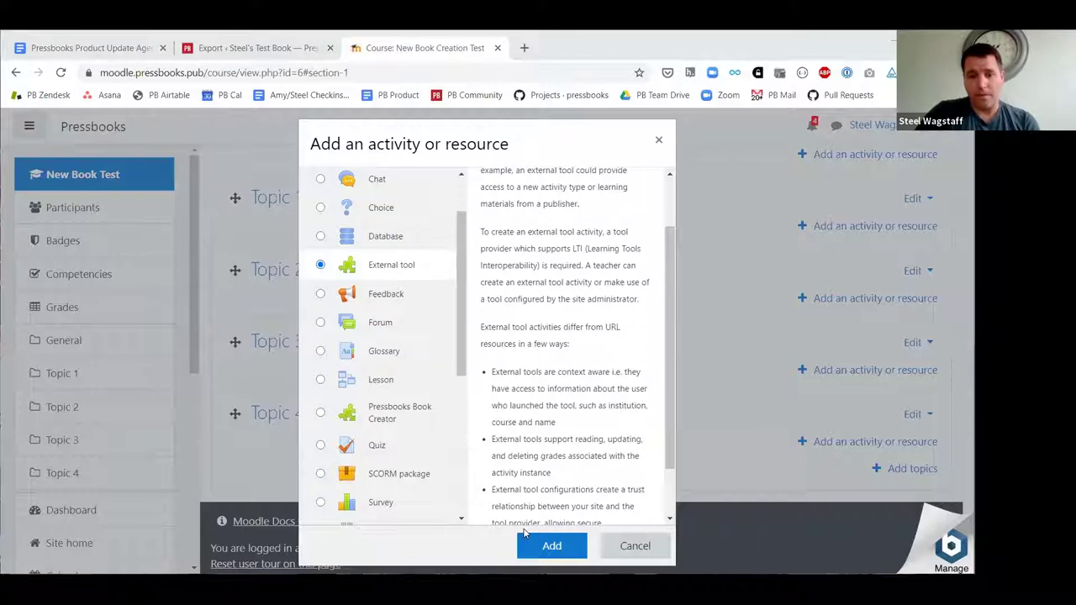
{"action": "left_click", "coordinate": [548, 545]}
Name the external tool activity "Making a fake book"
{"action": "left_click", "coordinate": [491, 350]}
{"action": "type", "text": "Making a"}
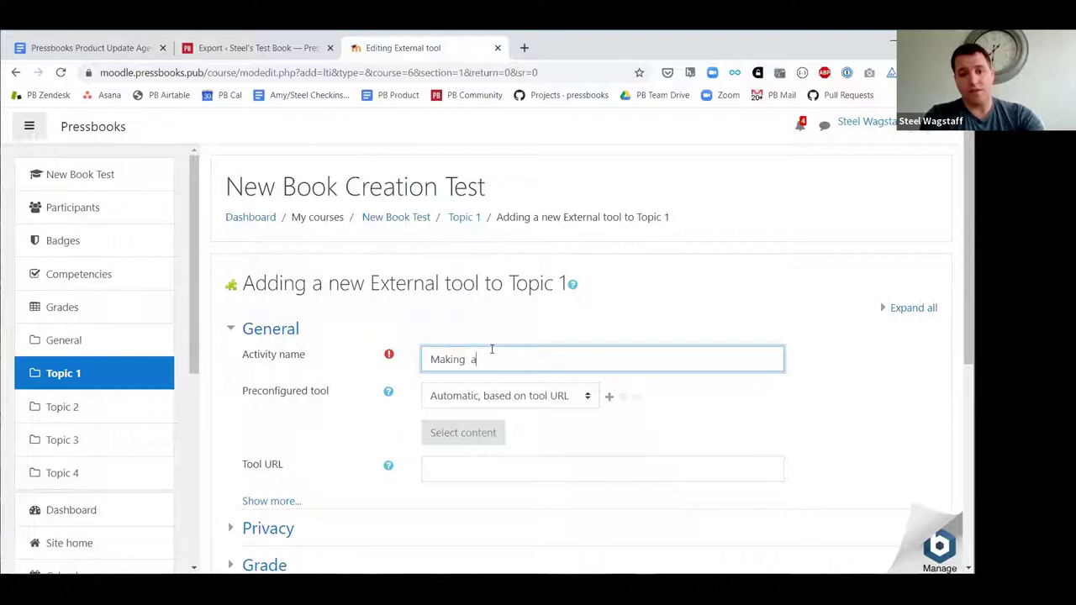
{"action": "key", "text": "BackSpace"}
{"action": "type", "text": "fa"}
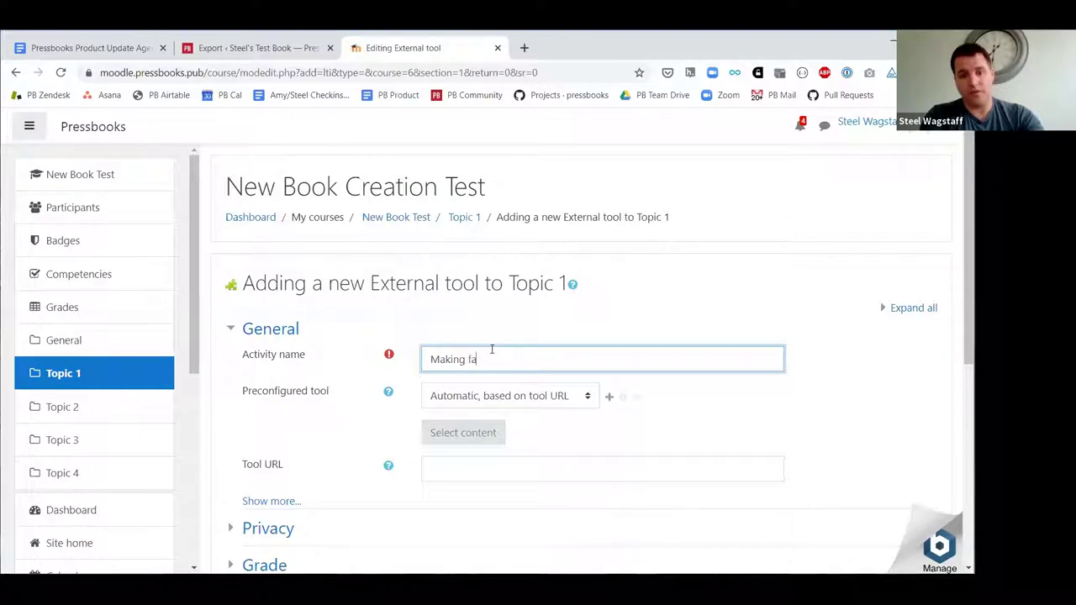
{"action": "key", "text": "BackSpace"}
{"action": "key", "text": "BackSpace"}
{"action": "type", "text": "a fake book"}
{"action": "left_click", "coordinate": [505, 472]}
{"action": "type", "text": "https://p"}
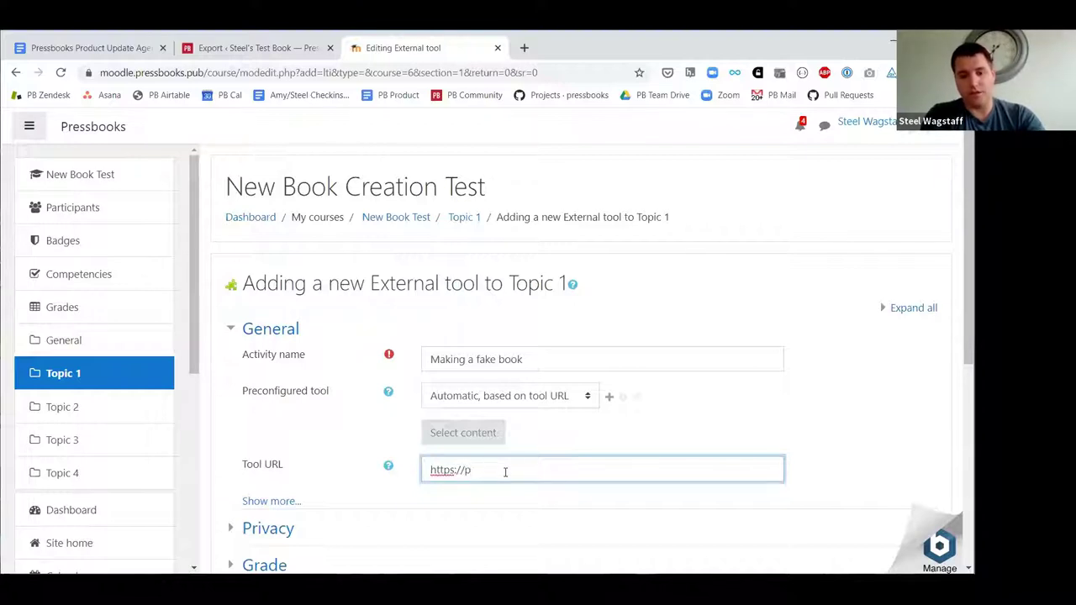
{"action": "key", "text": "BackSpace"}
{"action": "type", "text": "integrations.pressbooks.network/"}
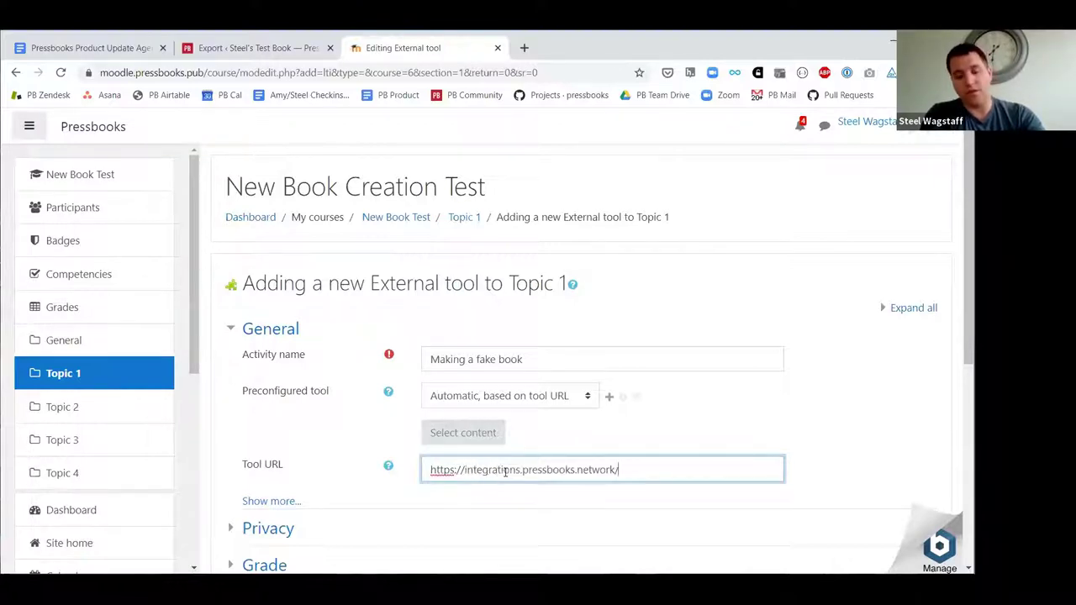
{"action": "type", "text": "formal/lti/"}
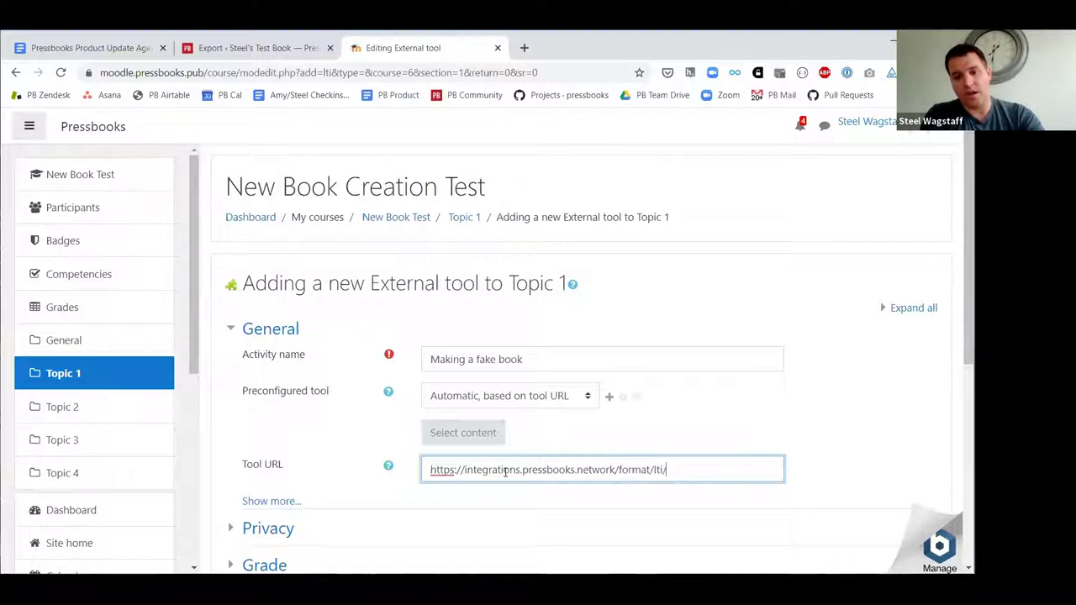
{"action": "type", "text": "createbook"}
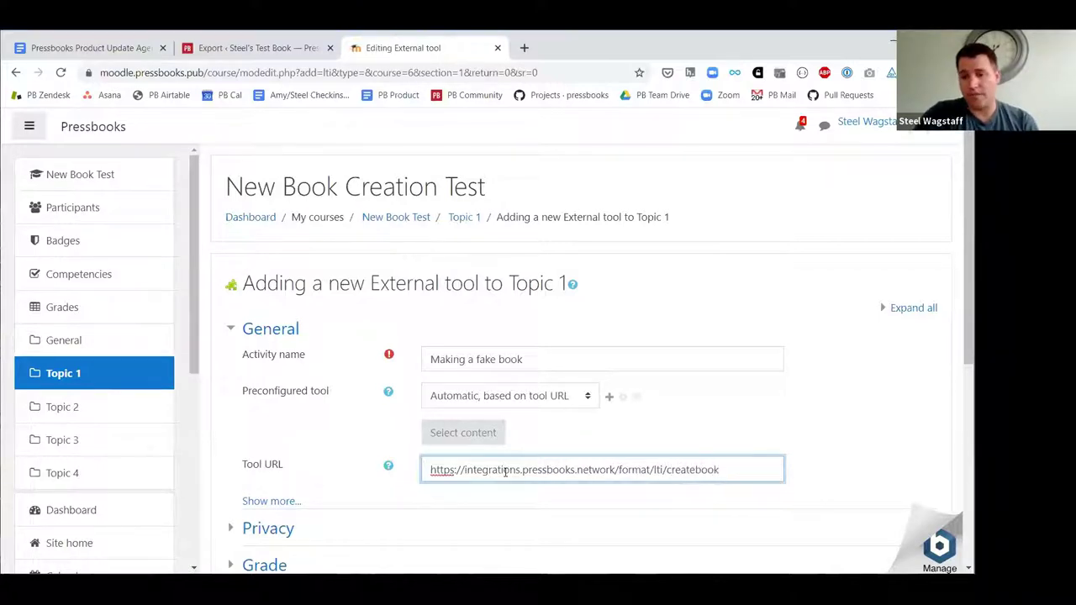
{"action": "left_click", "coordinate": [680, 350]}
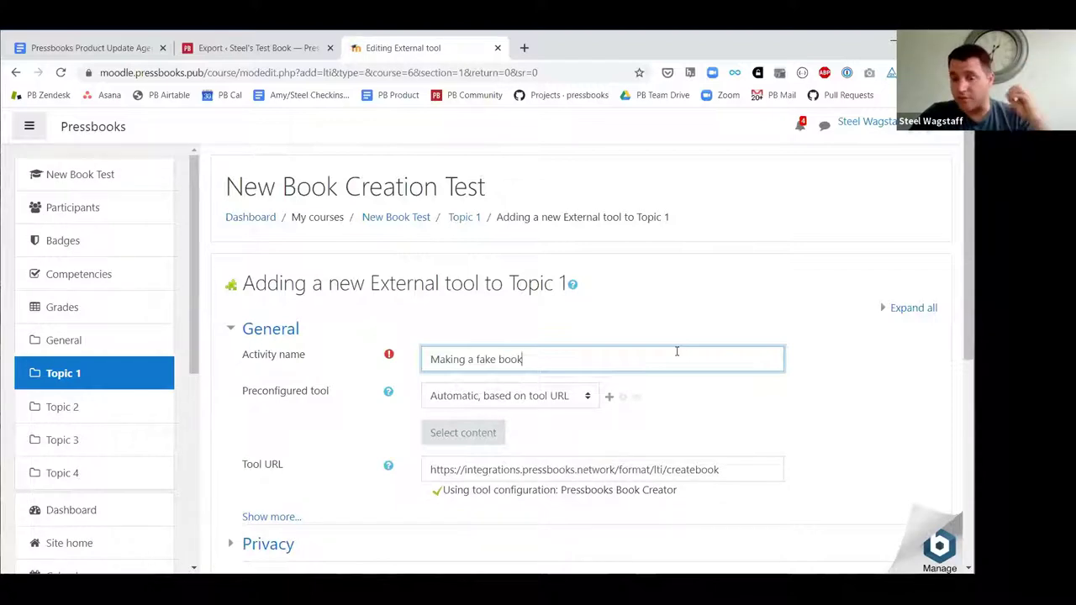
Save the external tool activity and display it so the new Pressbooks book opens inside the Moodle course
{"action": "scroll", "coordinate": [677, 353], "scroll_direction": "down", "scroll_amount": 5}
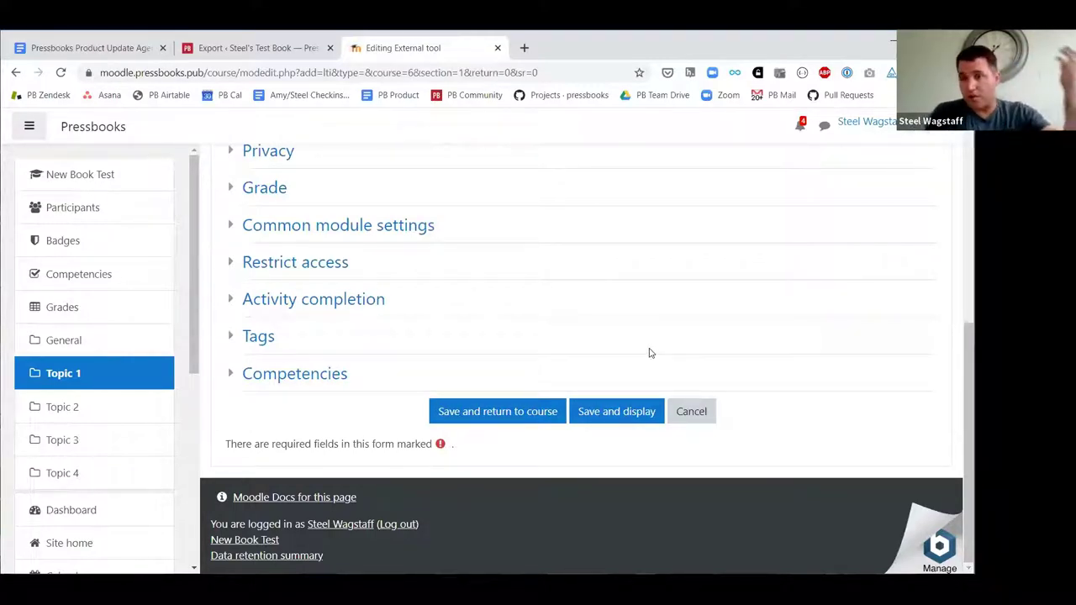
{"action": "left_click", "coordinate": [608, 413]}
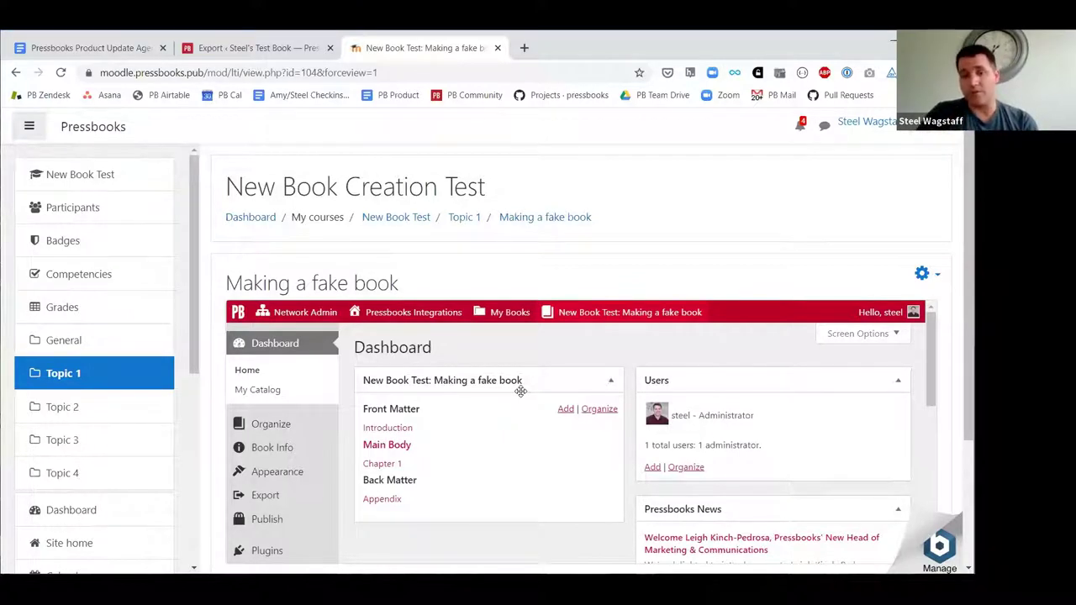
{"action": "left_click_drag", "start_coordinate": [522, 387], "coordinate": [522, 393]}
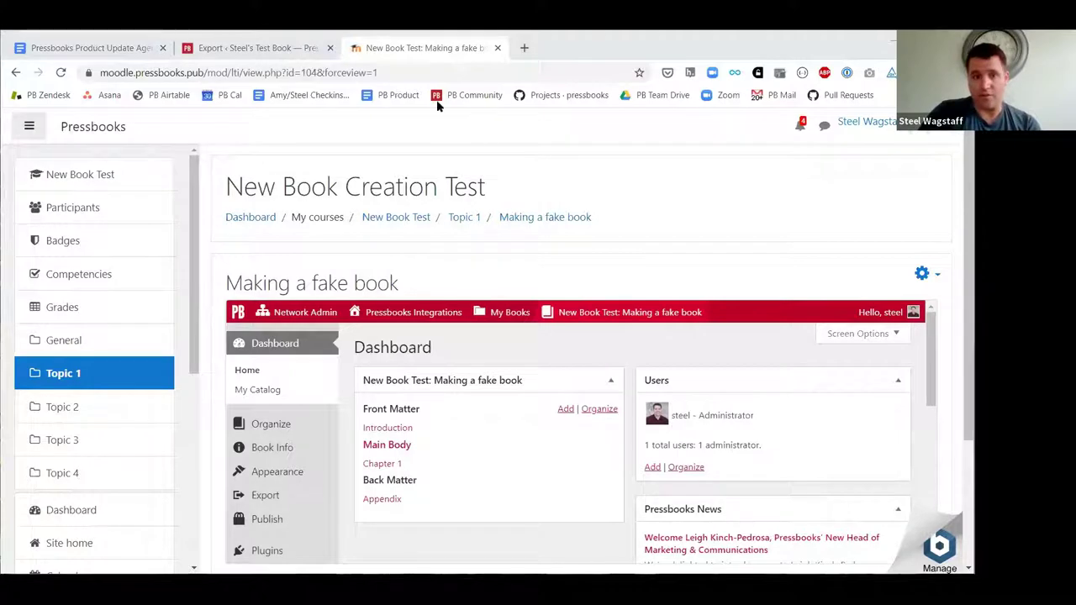
Check the July 30, 2020 agenda, and open the Network Options settings in the Pressbooks network admin
{"action": "key", "text": "ctrl+1"}
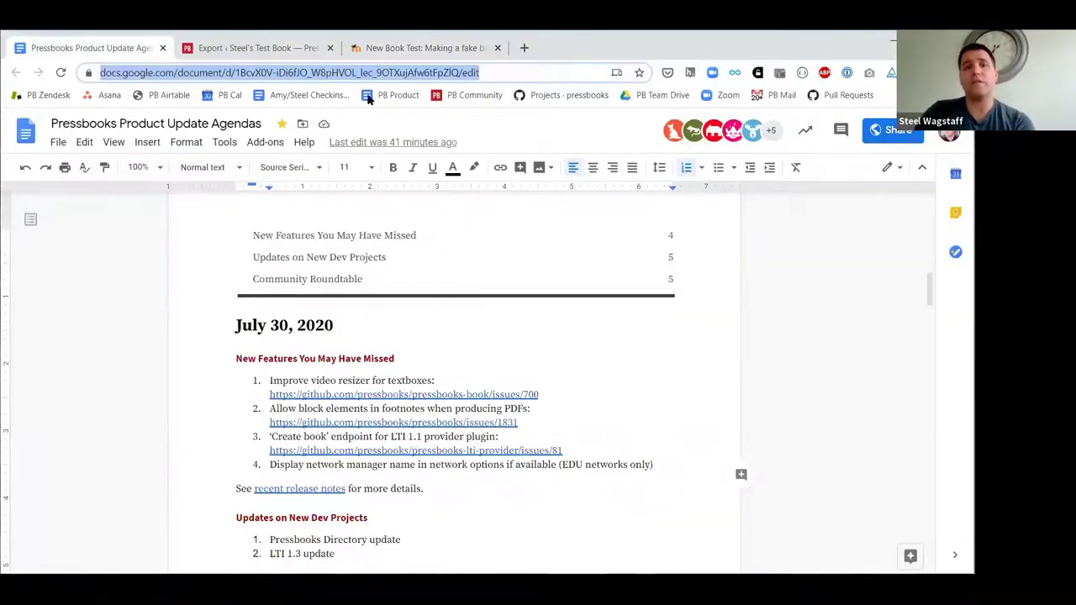
{"action": "left_click", "coordinate": [282, 49]}
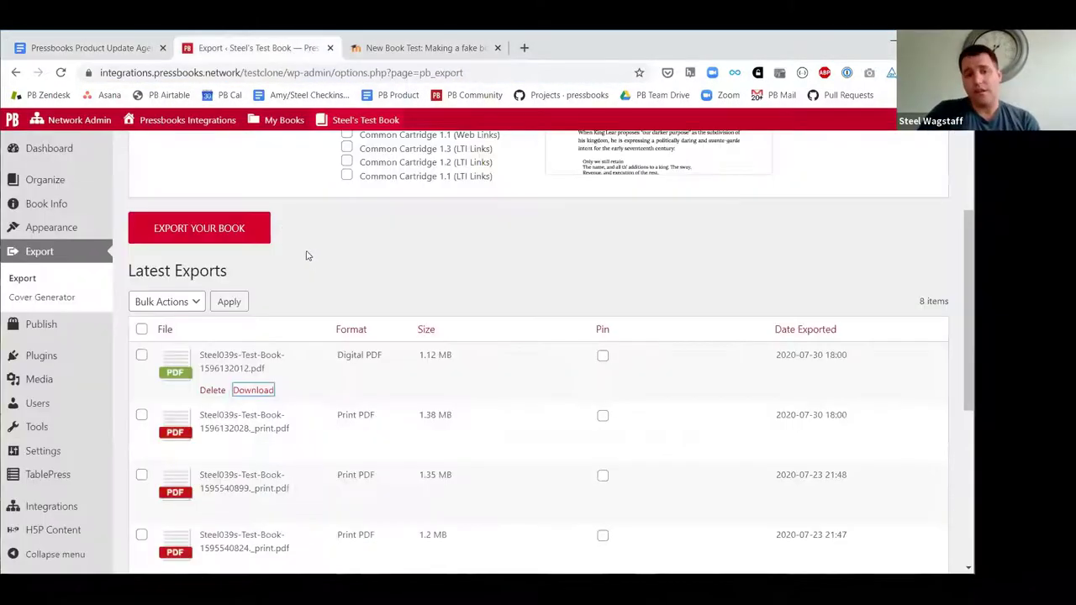
{"action": "scroll", "coordinate": [310, 258], "scroll_direction": "up", "scroll_amount": 5}
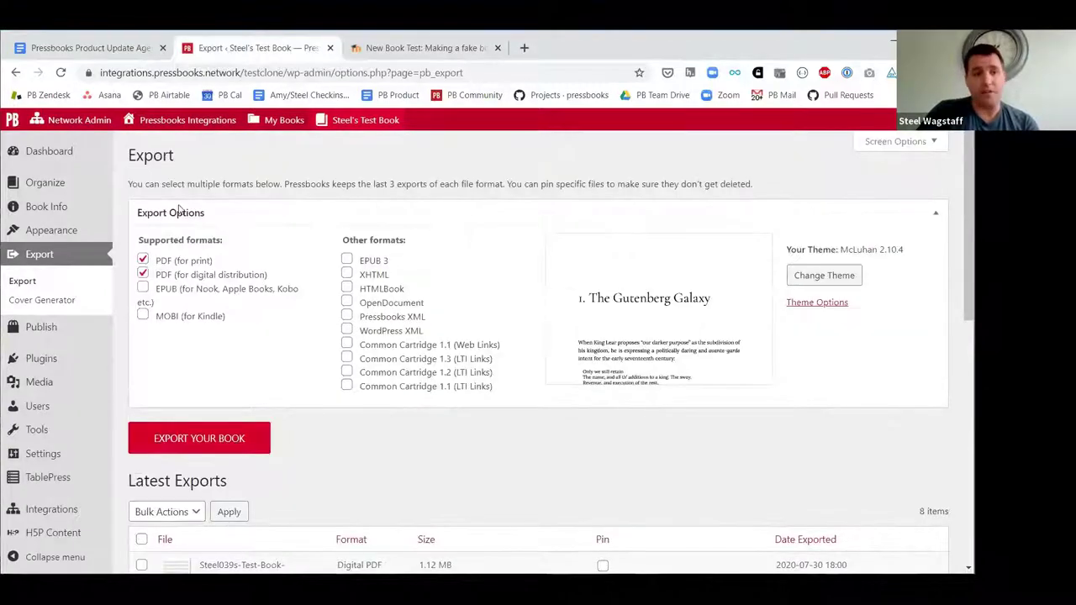
{"action": "mouse_move", "coordinate": [76, 123]}
{"action": "left_click", "coordinate": [56, 145]}
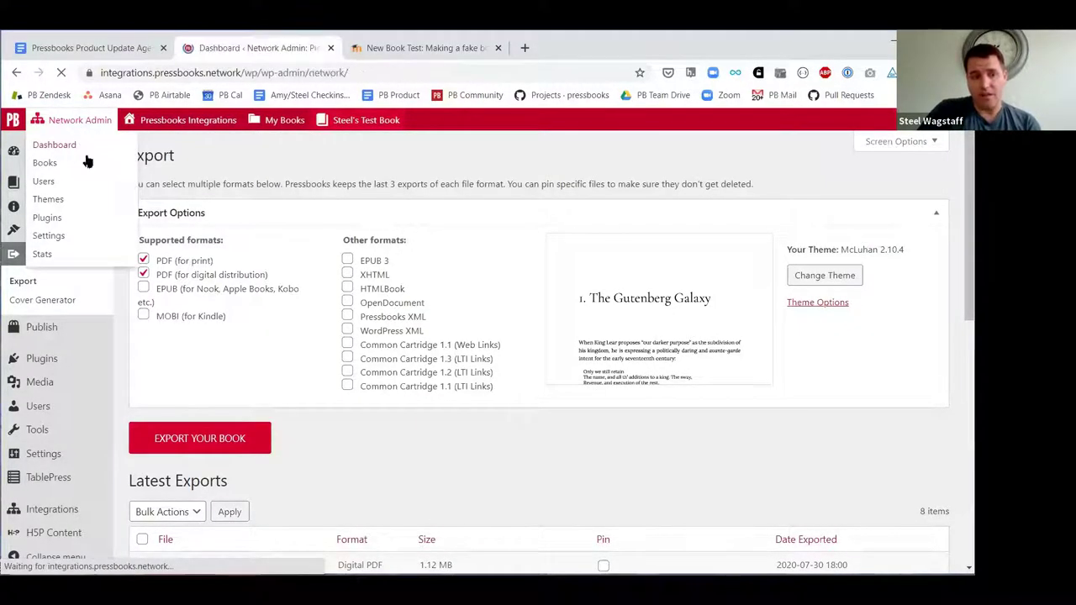
{"action": "mouse_move", "coordinate": [93, 337]}
{"action": "left_click", "coordinate": [128, 332]}
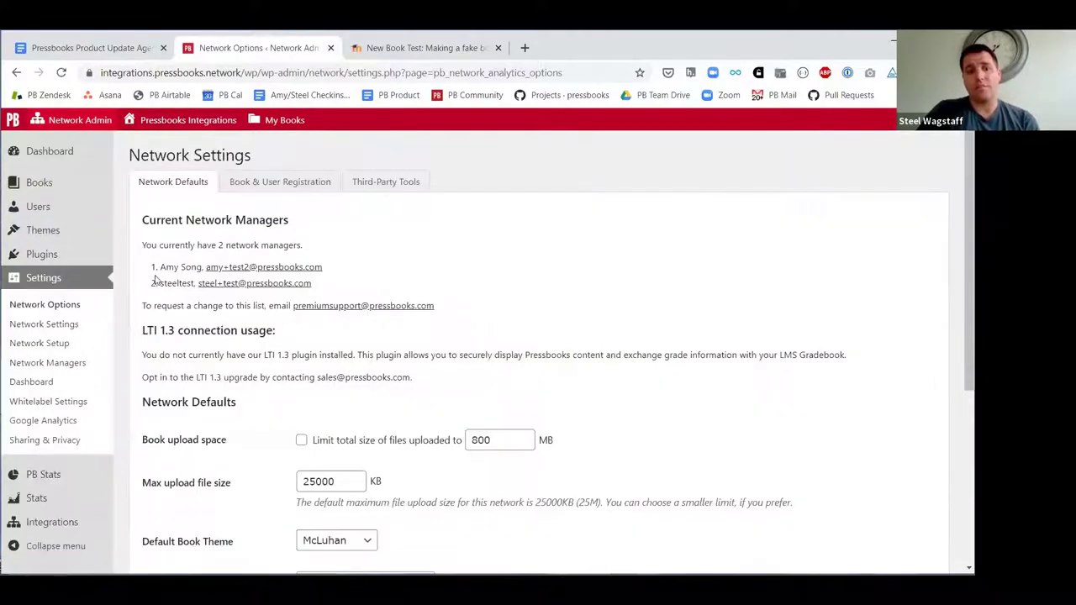
Examine the names listed under Current Network Managers, highlighting them in the list and clearing the selection
{"action": "left_click_drag", "start_coordinate": [161, 266], "coordinate": [203, 267]}
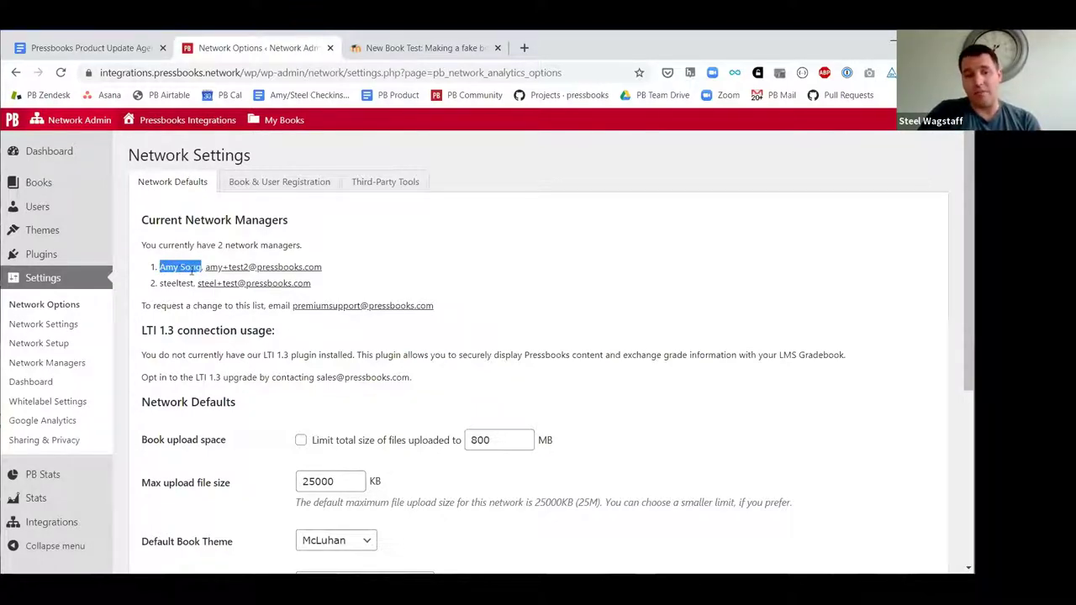
{"action": "mouse_move", "coordinate": [188, 284]}
{"action": "left_mouse_down"}
{"action": "mouse_move", "coordinate": [168, 284]}
{"action": "mouse_move", "coordinate": [193, 286]}
{"action": "left_mouse_up"}
{"action": "right_click", "coordinate": [192, 285]}
{"action": "key", "text": "Escape"}
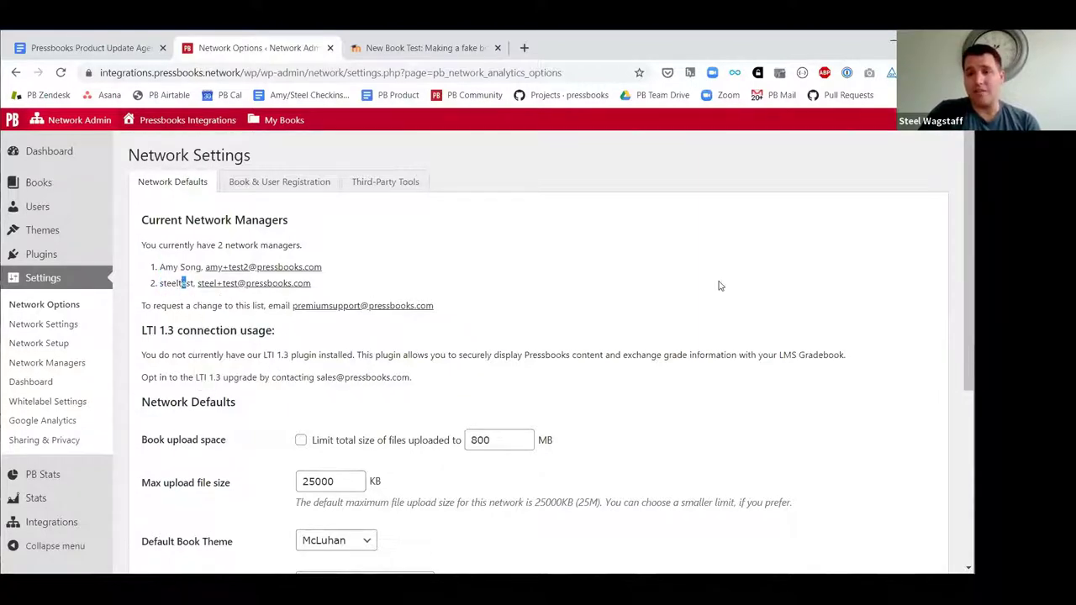
{"action": "left_click", "coordinate": [719, 286]}
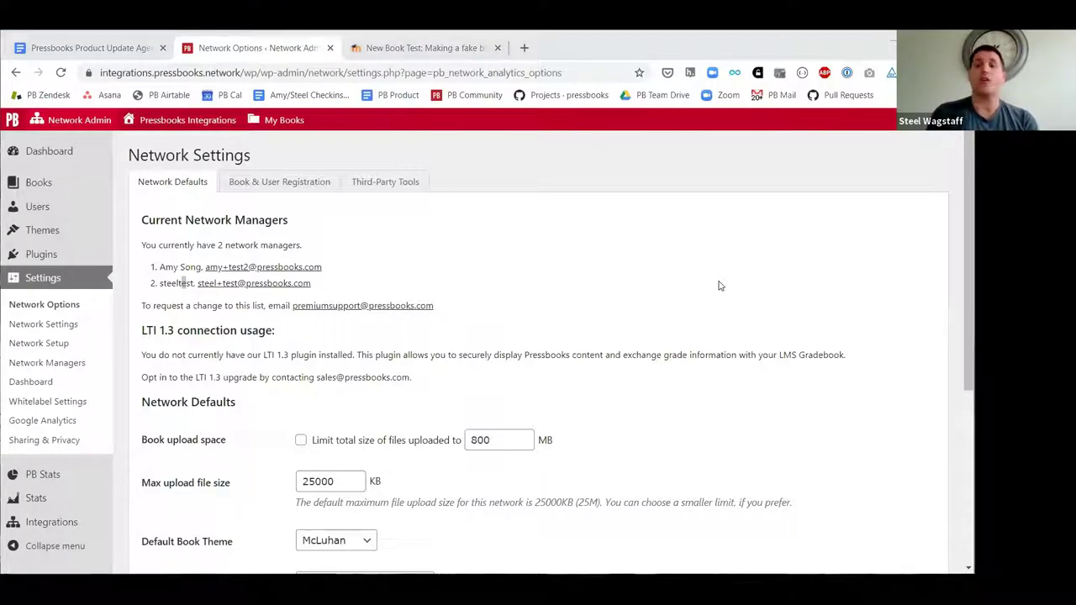